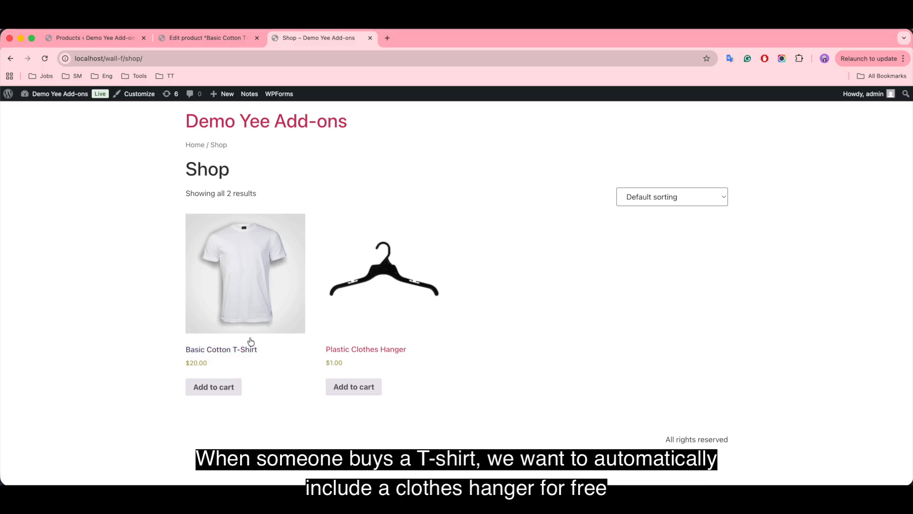
Step: Add the Basic Cotton T-Shirt to the cart from the shop page and view the cart
click(217, 388)
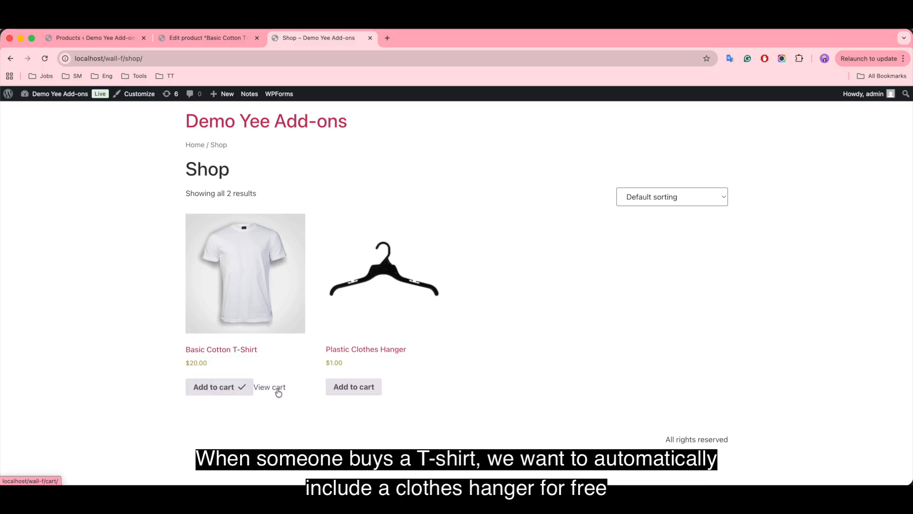
click(276, 388)
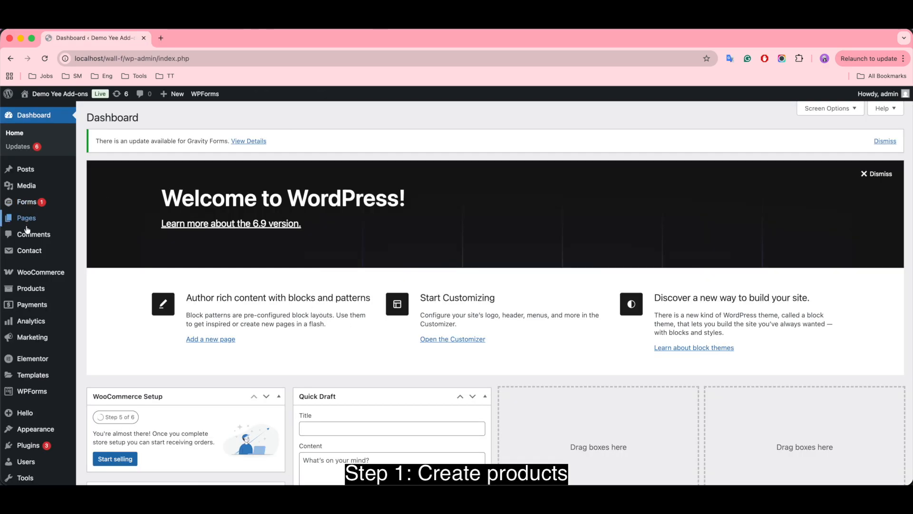
Step: Go to the list of all products and open the Basic Cotton T-Shirt for editing in a new browser tab
mouse_move(24, 291)
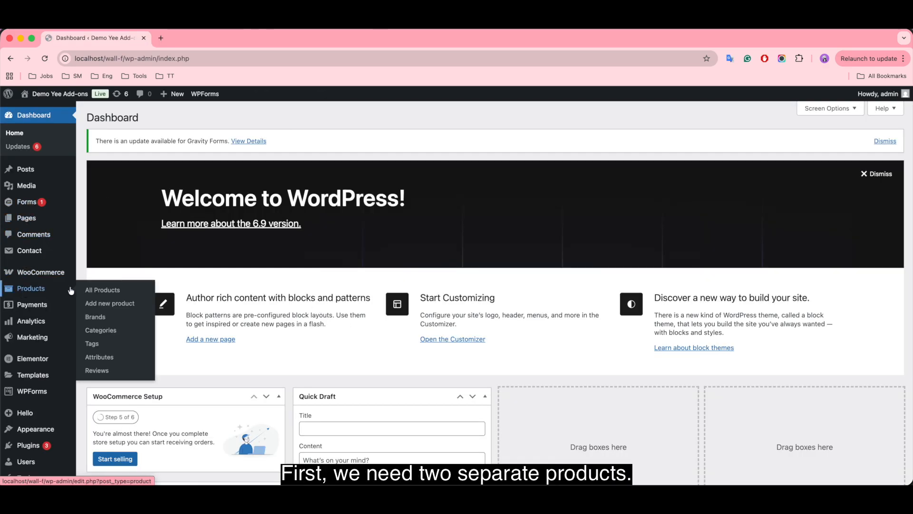
click(88, 291)
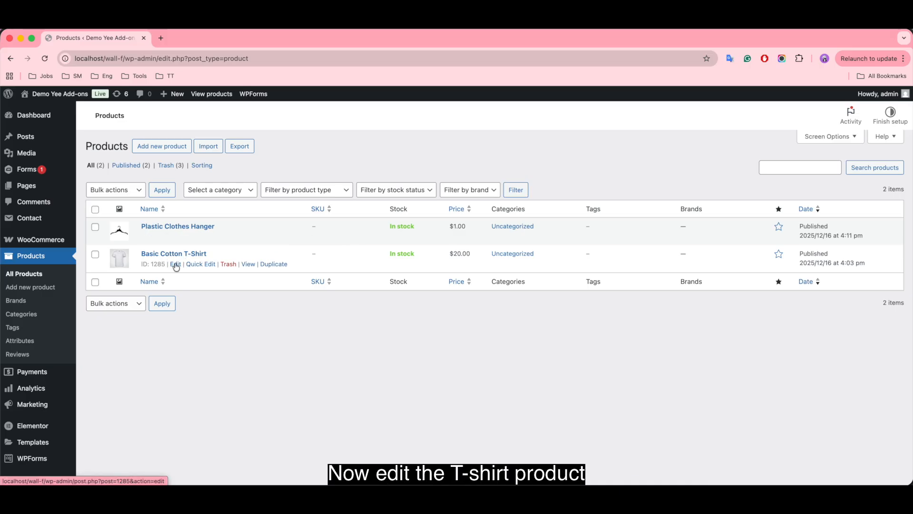
right_click(175, 265)
click(190, 268)
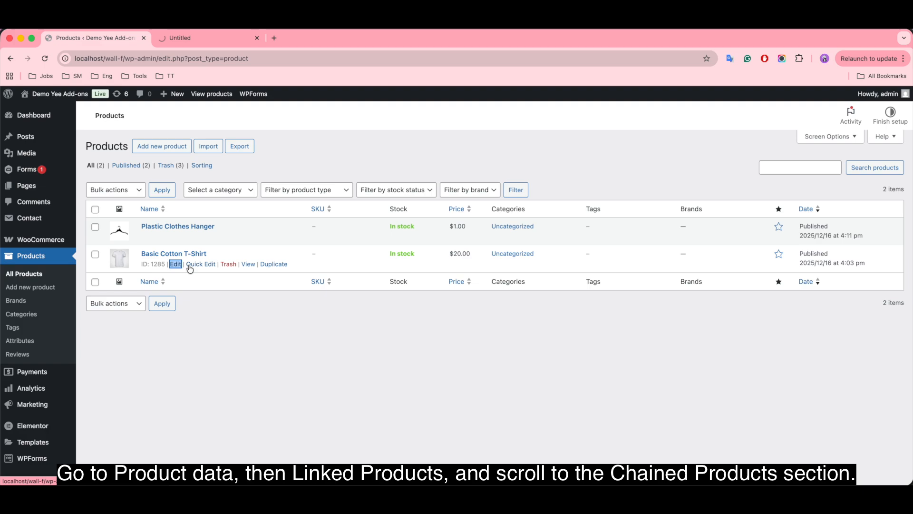
click(202, 39)
Step: Add two empty chained product rows in the T-shirt's Linked Products settings
scroll(390, 312, down, 5)
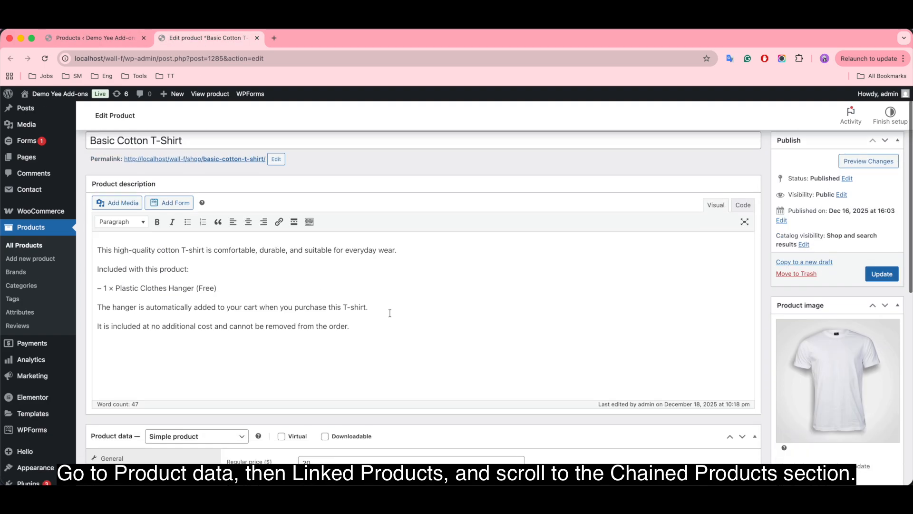
scroll(390, 316, down, 3)
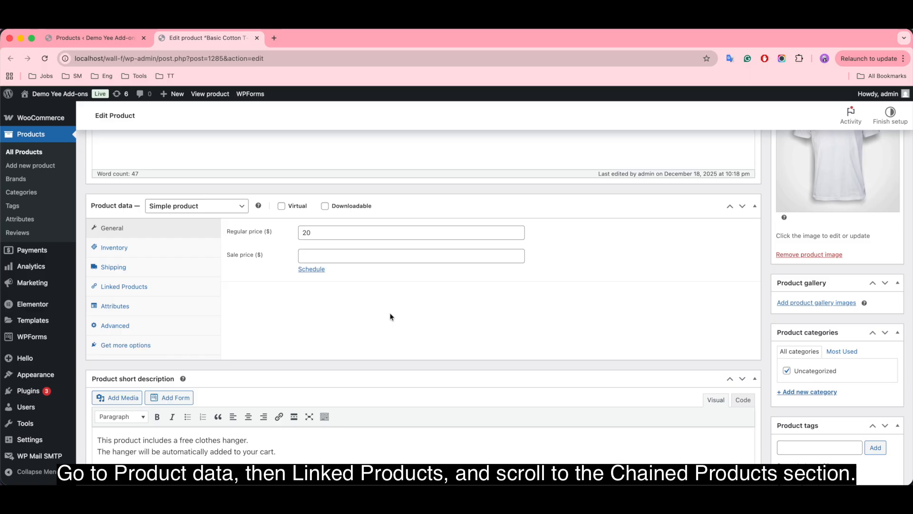
click(126, 286)
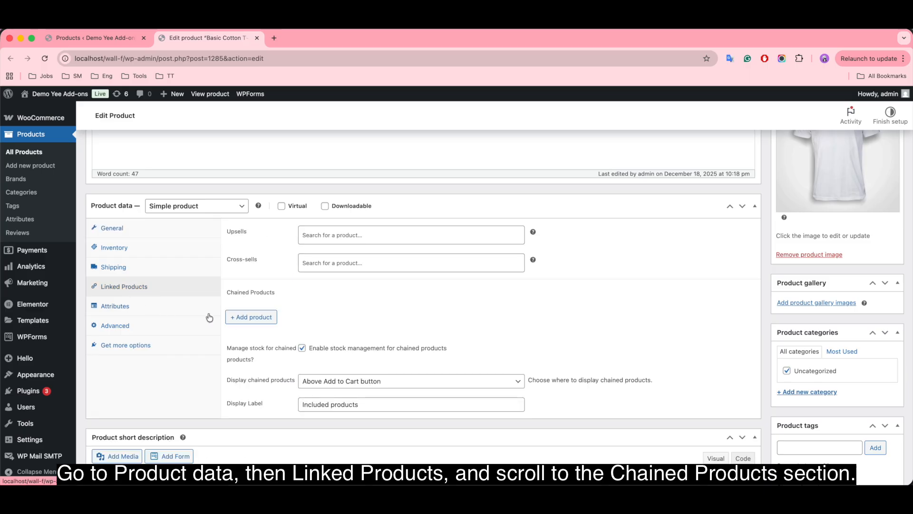
click(247, 318)
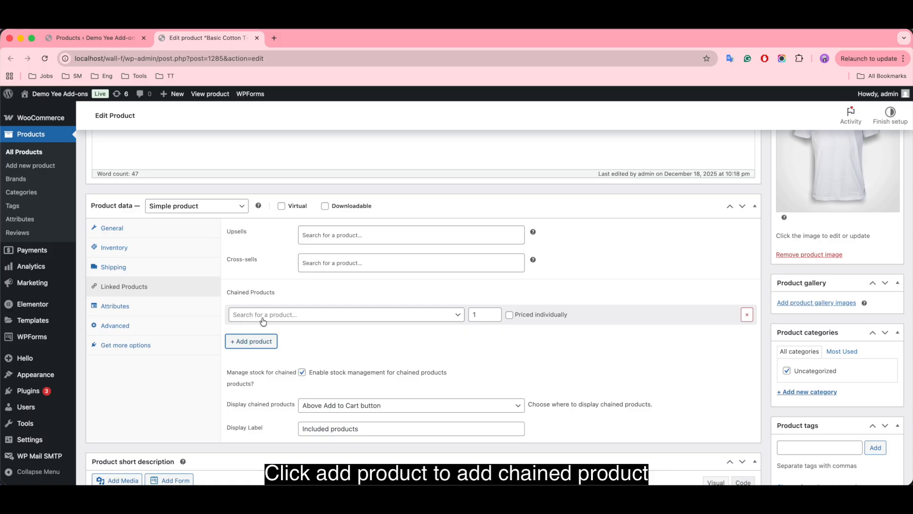
click(275, 341)
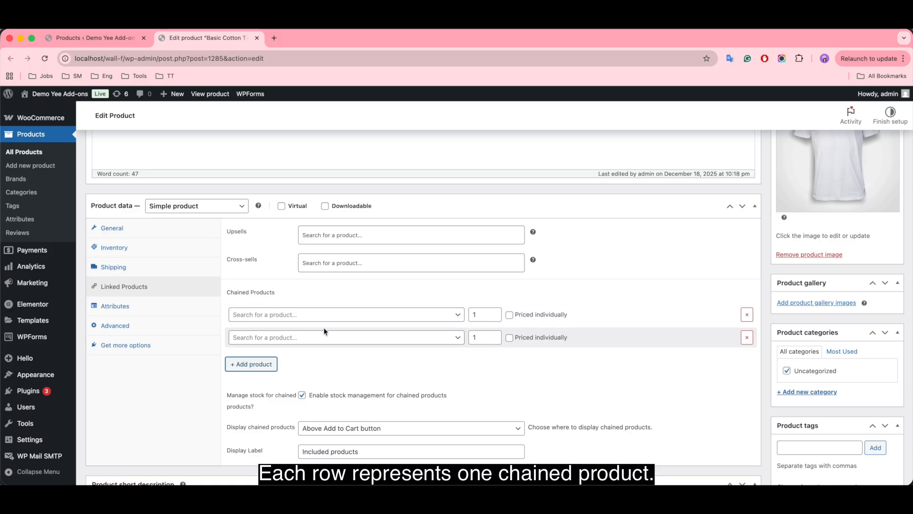
Step: Search for "plas" in the first chained product row and choose Plastic Clothes Hanger
click(260, 318)
text(pl)
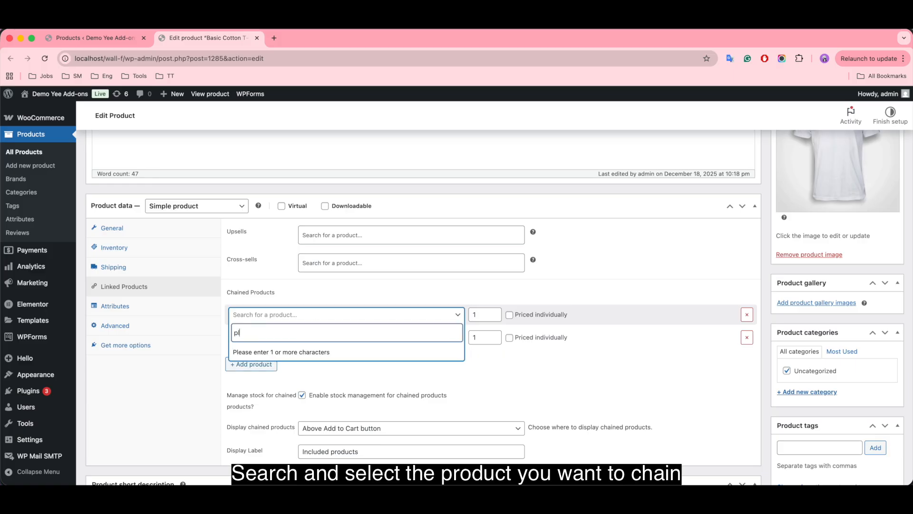
text(as)
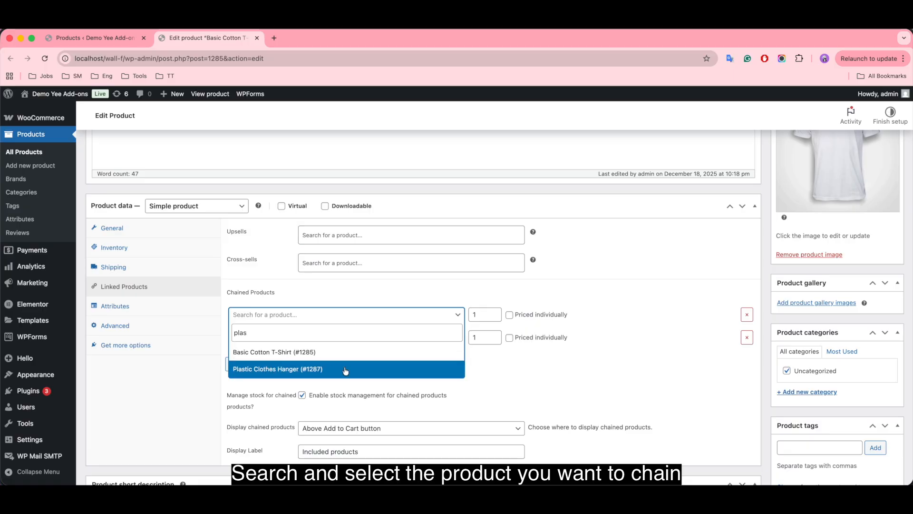
click(345, 370)
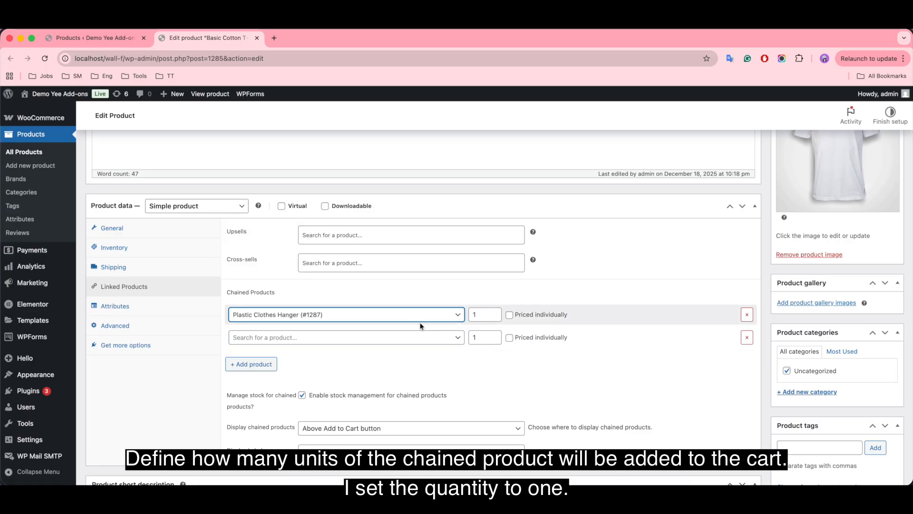
Step: Keep the hanger's quantity at 1 with Priced individually disabled, and remove the empty second chained product row
click(483, 315)
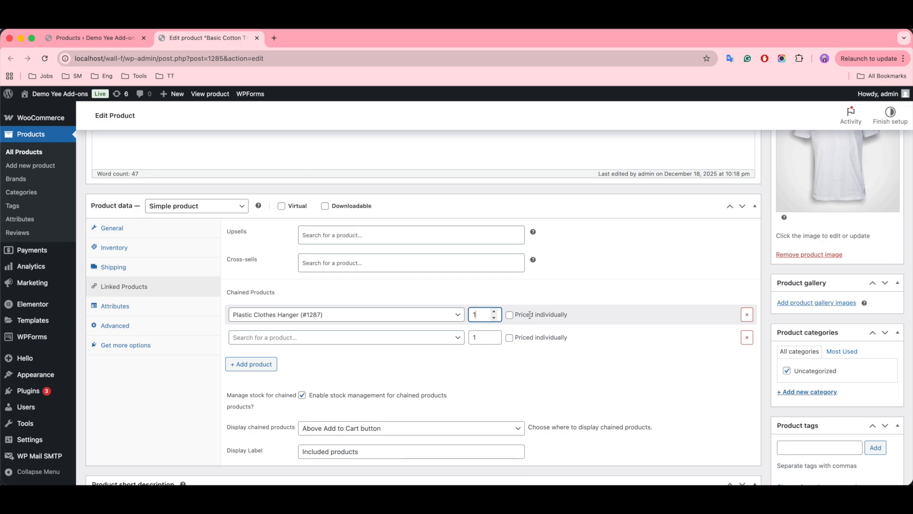
click(510, 315)
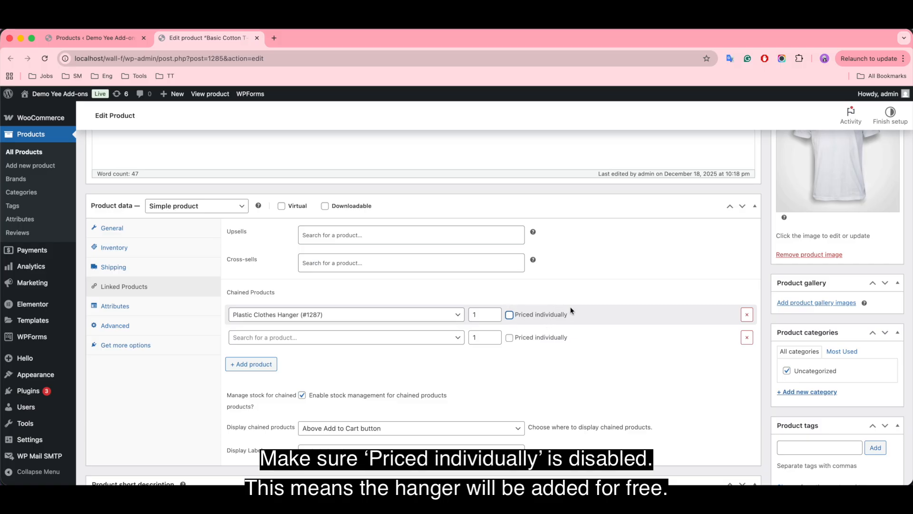
click(748, 338)
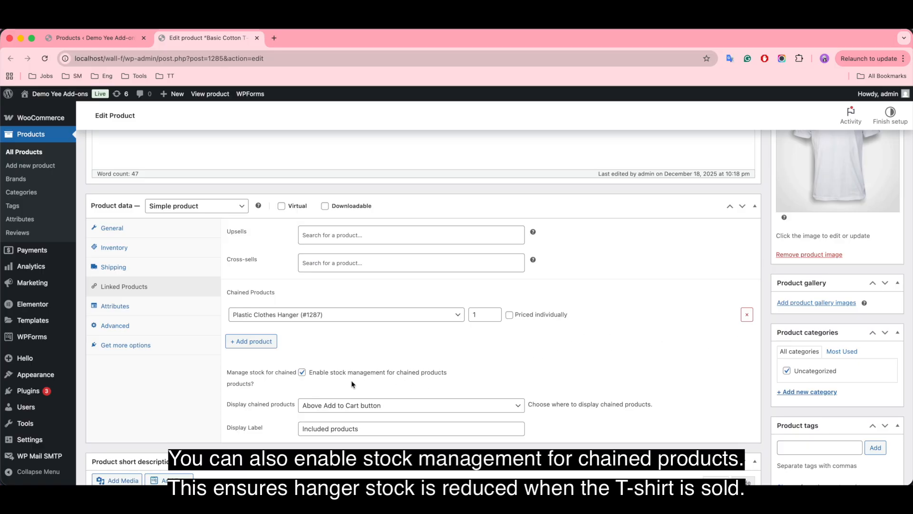
Step: Keep stock management enabled for chained products and display them above the Add to Cart button with the label "Included products"
click(303, 374)
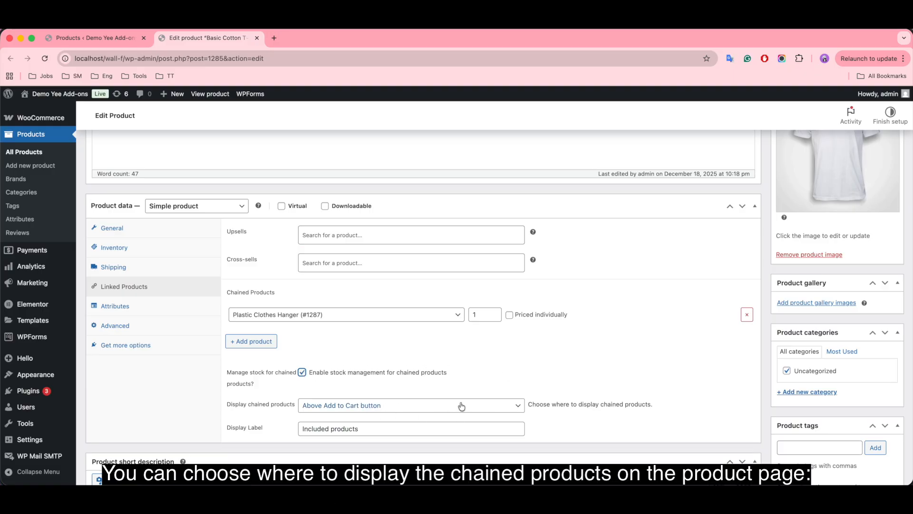
click(462, 405)
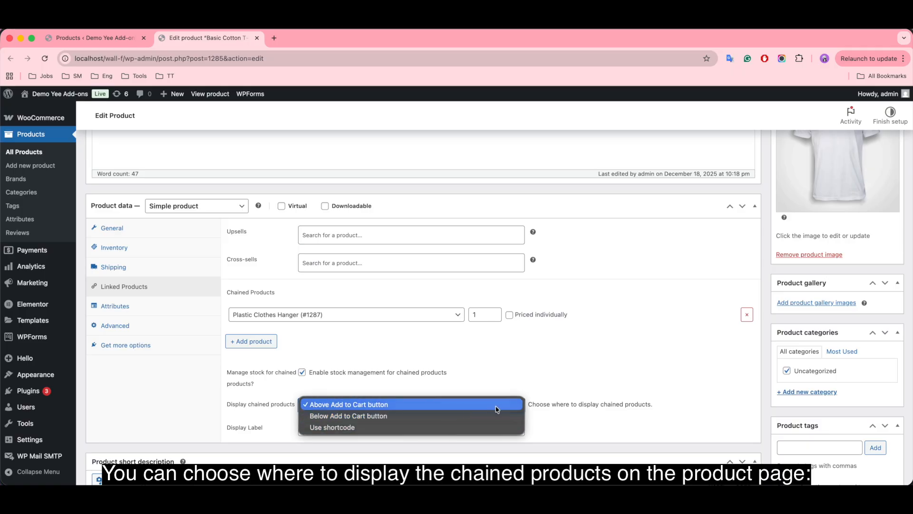
click(496, 408)
click(376, 434)
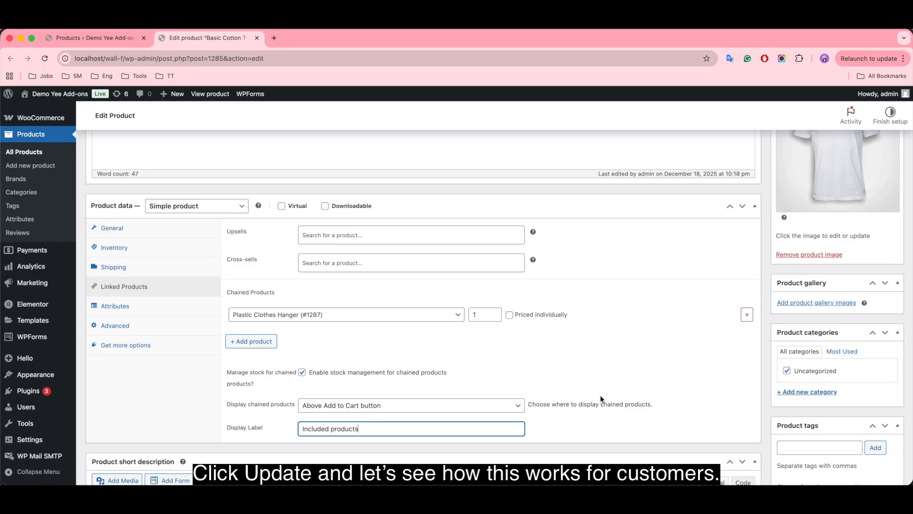
Step: Update the Basic Cotton T-Shirt product to save its chained product settings
scroll(604, 385, down, 5)
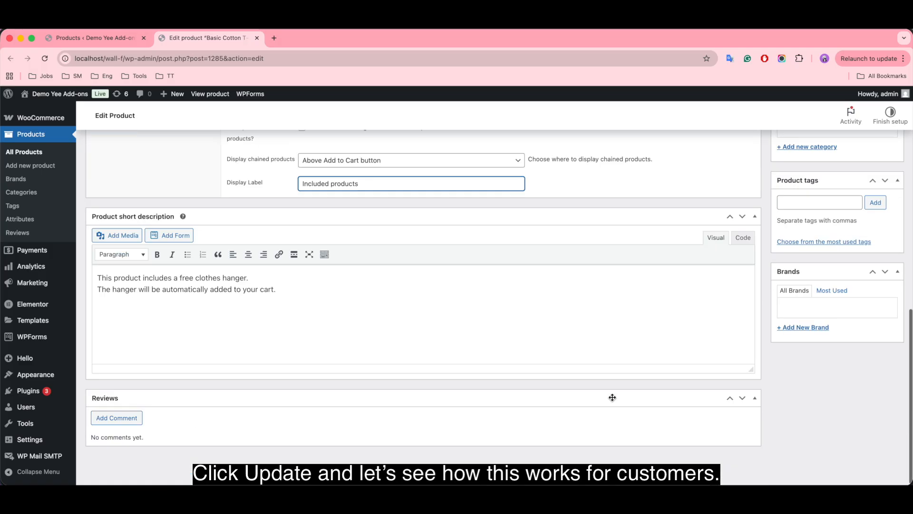
scroll(612, 396, up, 7)
scroll(613, 400, up, 10)
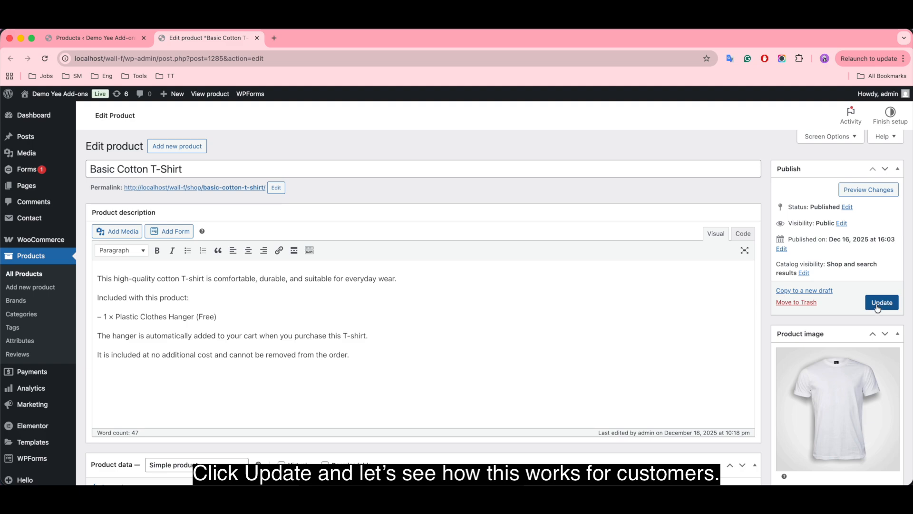
click(894, 305)
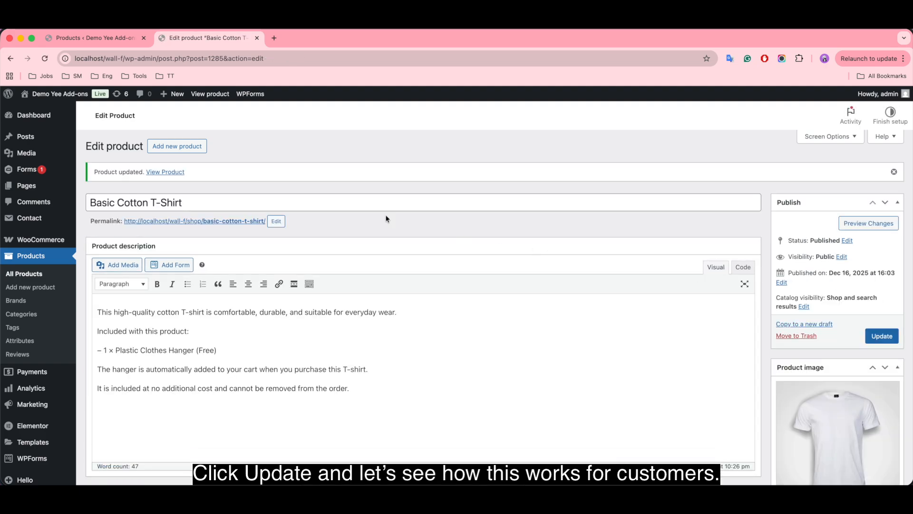
Step: Open the store's shop page in a new browser tab and switch to it
mouse_move(60, 94)
right_click(43, 123)
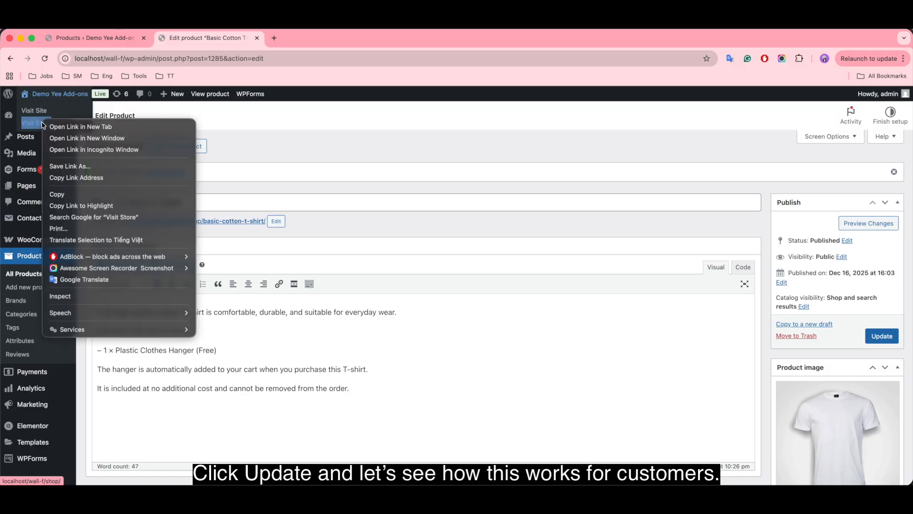
click(50, 124)
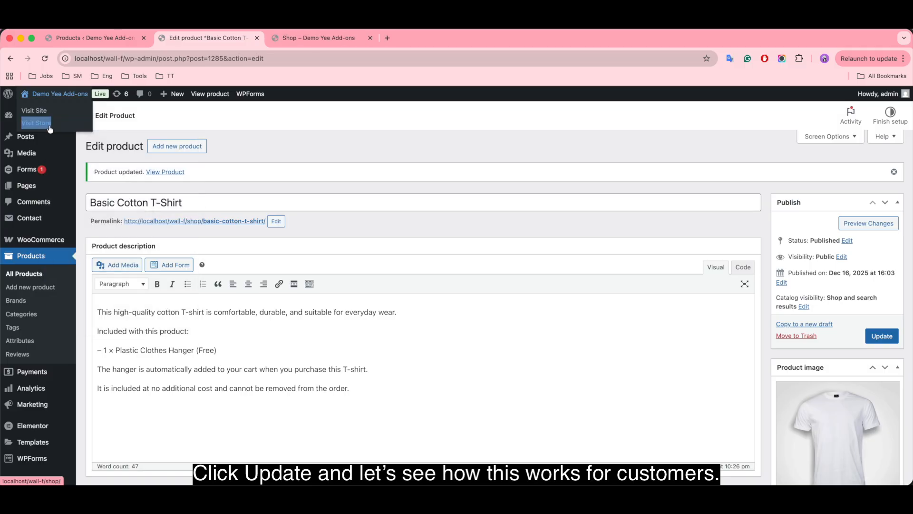
click(335, 39)
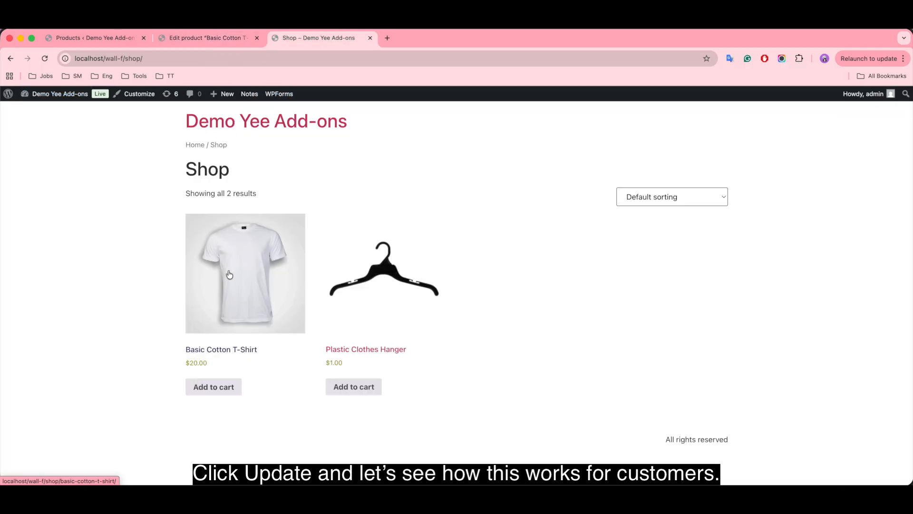
Step: Add the Basic Cotton T-Shirt to the cart and view the cart to check the chained hanger
click(221, 394)
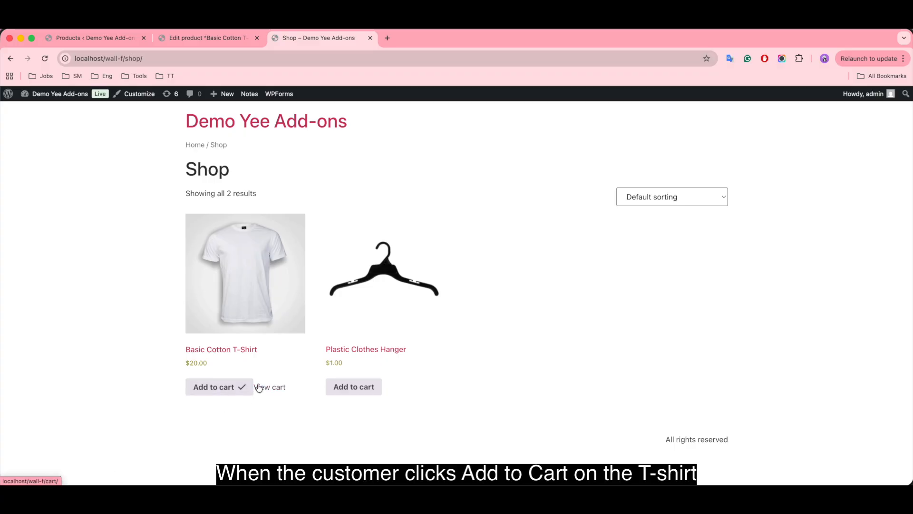
click(259, 389)
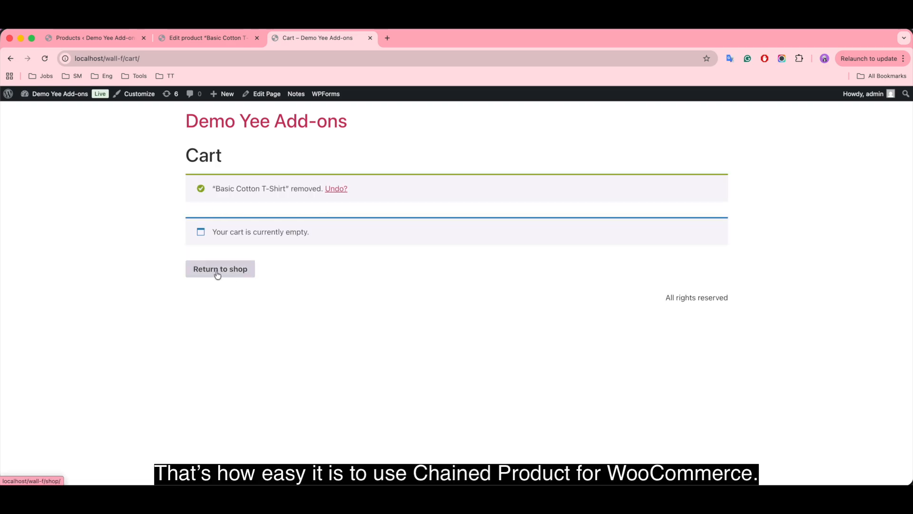
Step: Return to the shop from the empty cart, add the Basic Cotton T-Shirt again and view the cart
click(217, 275)
click(209, 385)
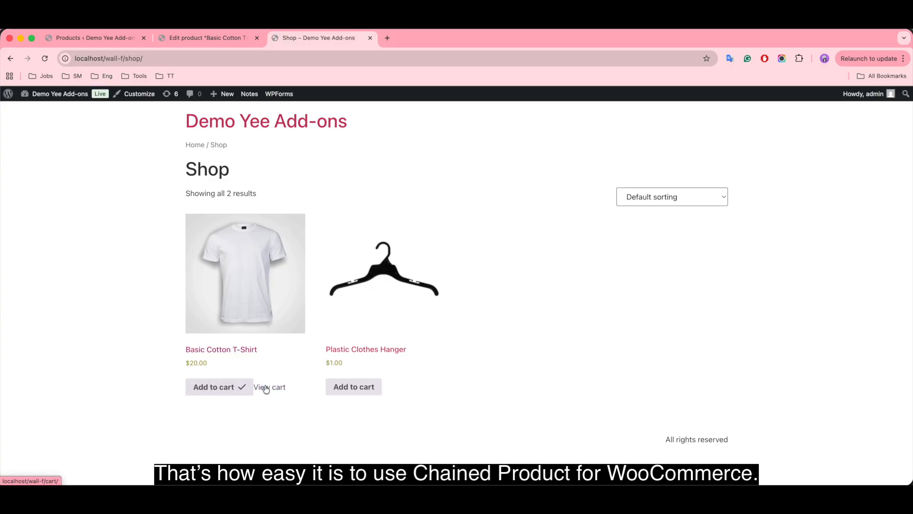
click(266, 388)
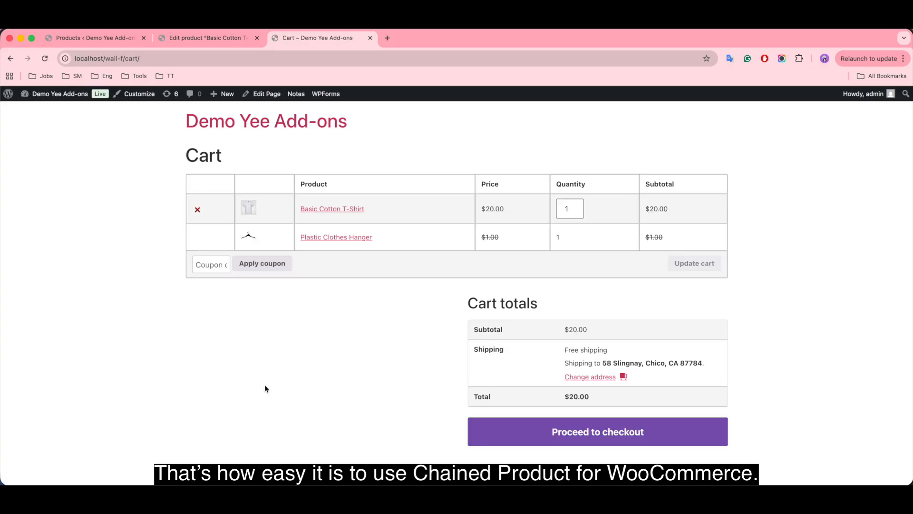
Step: Set the T-shirt's quantity in the cart to 2 and update the cart
click(579, 206)
click(694, 263)
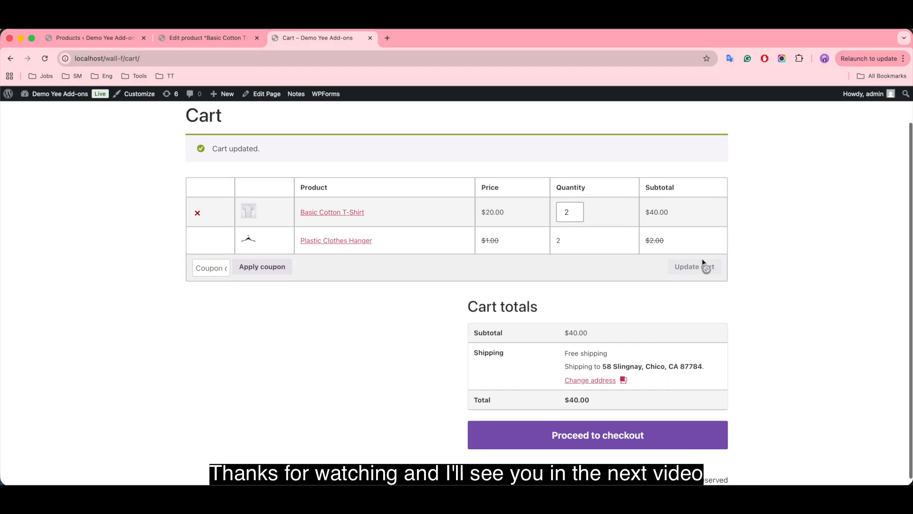